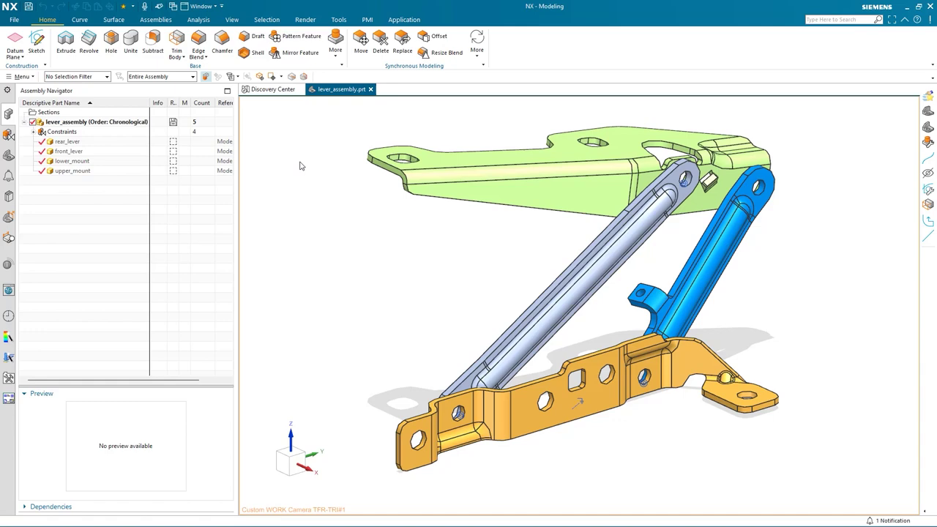
Switch the whole lever_assembly, including all its components, to exact display
{"action": "scroll", "coordinate": [701, 355], "scroll_direction": "up", "scroll_amount": 4}
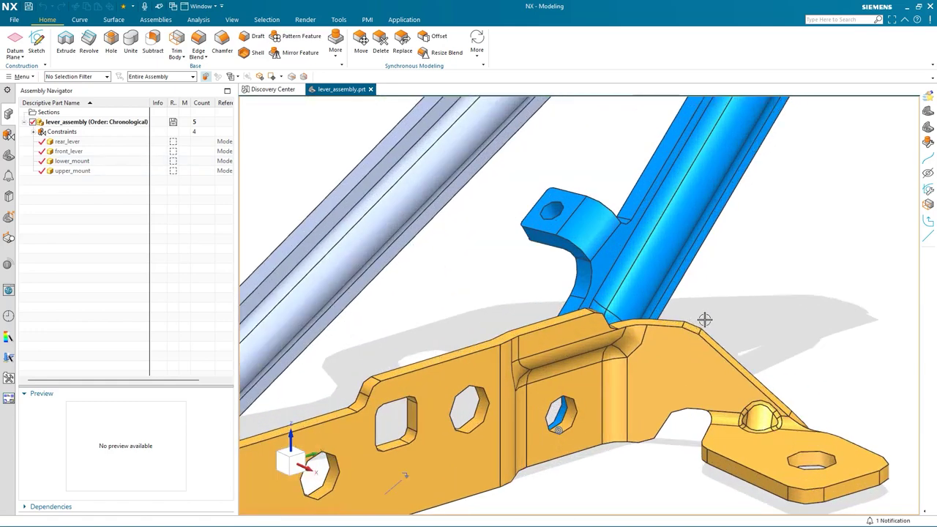
{"action": "left_click", "coordinate": [125, 126]}
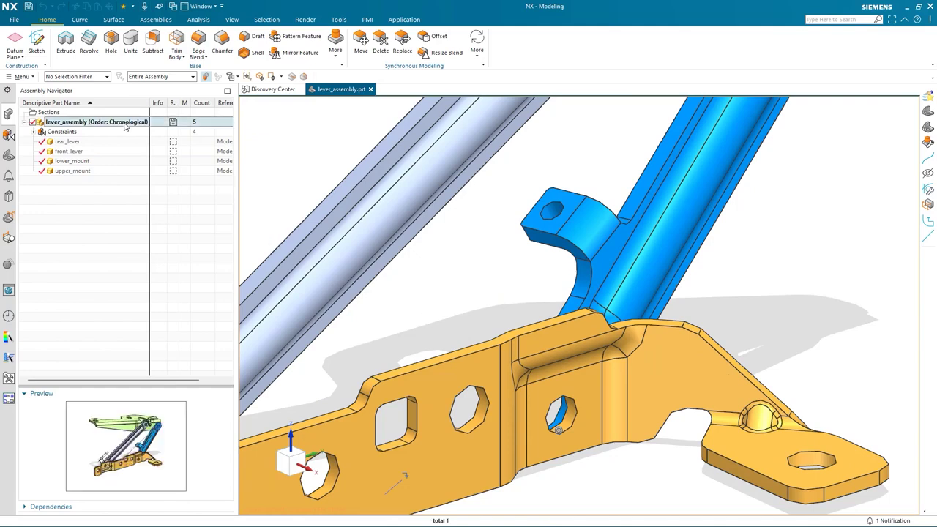
{"action": "right_click", "coordinate": [125, 126]}
{"action": "left_click", "coordinate": [150, 130]}
{"action": "right_click", "coordinate": [139, 128]}
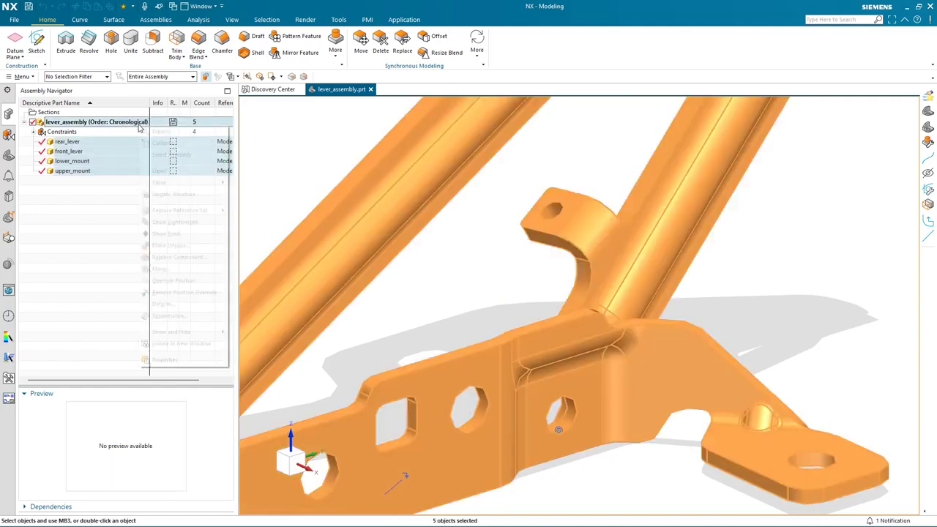
{"action": "left_click", "coordinate": [167, 233]}
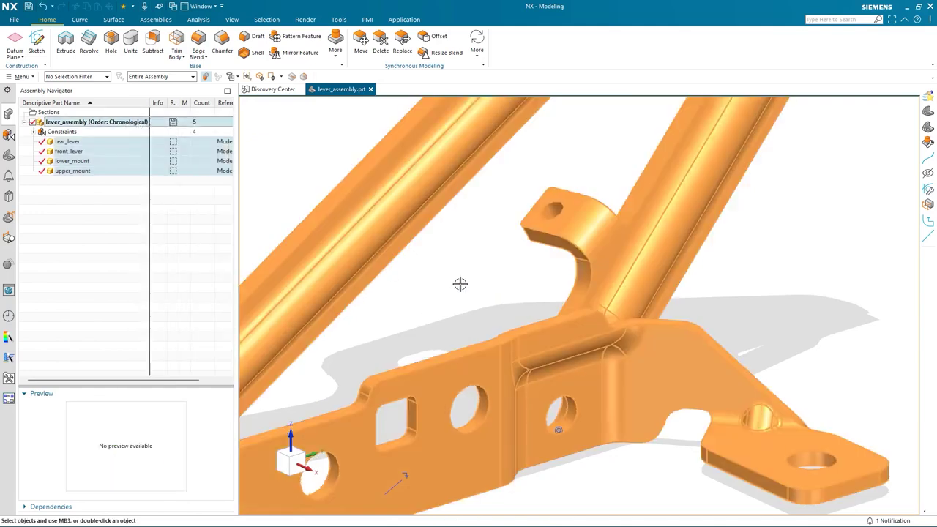
{"action": "key", "text": "Escape"}
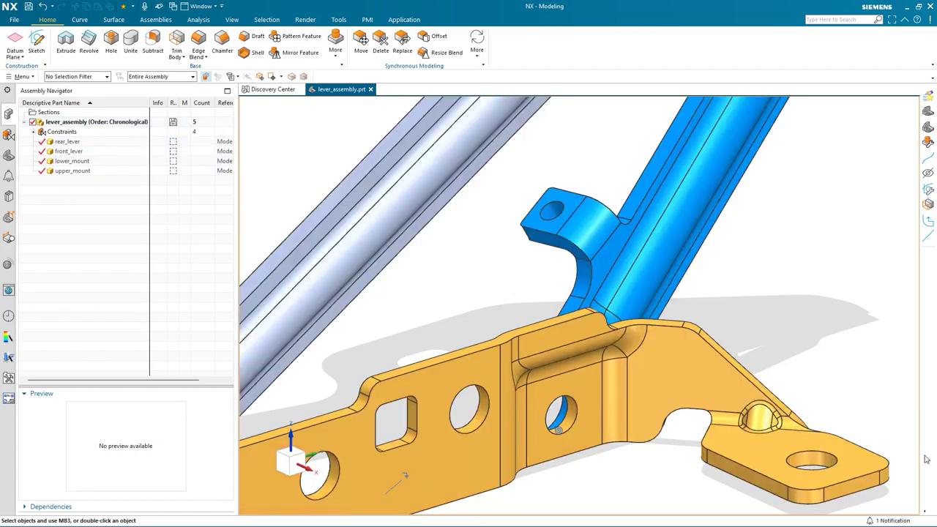
{"action": "key", "text": "Home"}
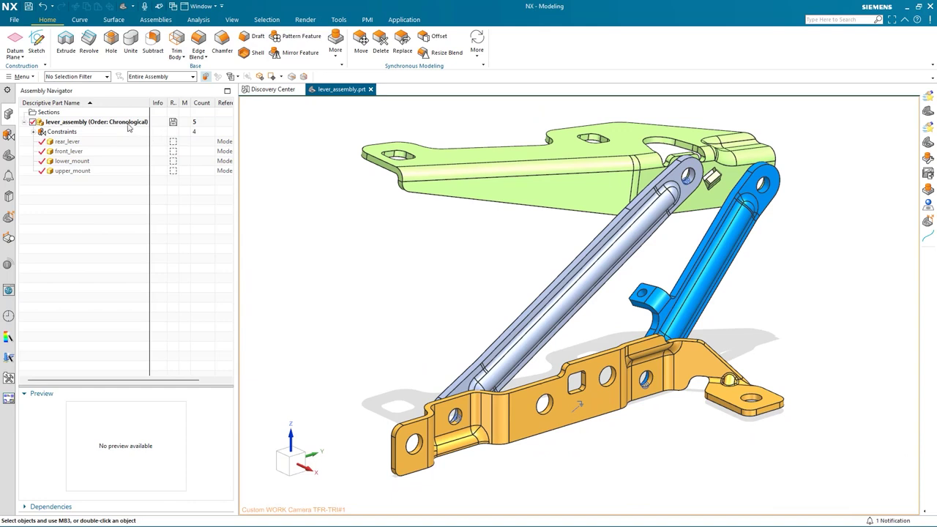
Preview the rear lever, front lever and lower mount individually, and fully load all components of lever_assembly
{"action": "left_click", "coordinate": [85, 143]}
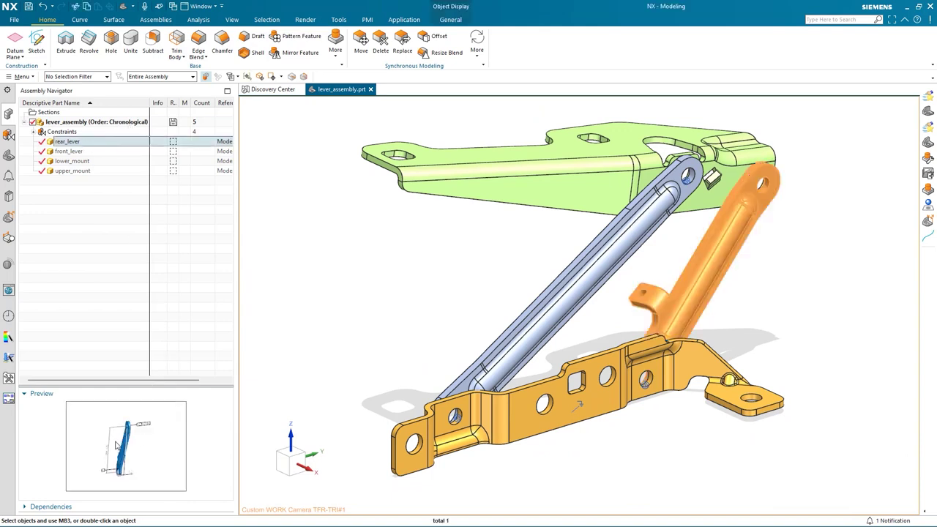
{"action": "left_click", "coordinate": [82, 152]}
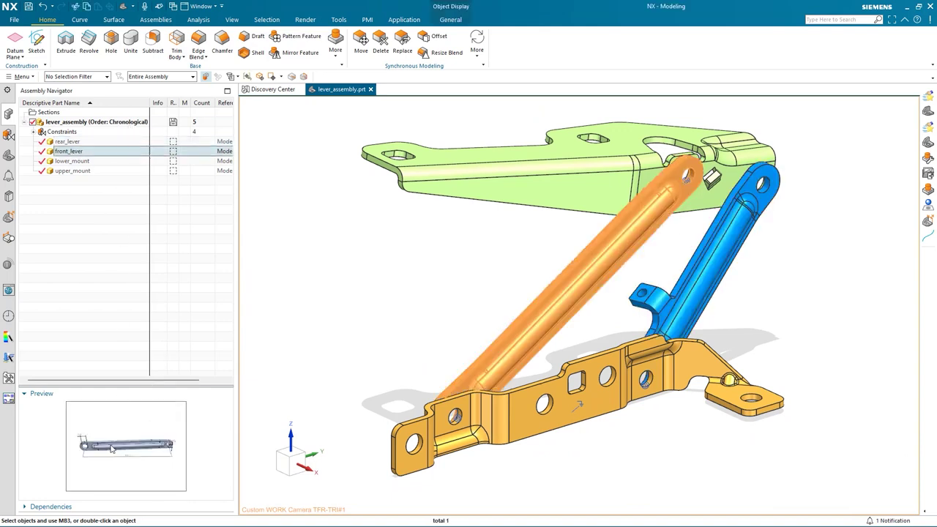
{"action": "left_click", "coordinate": [82, 160]}
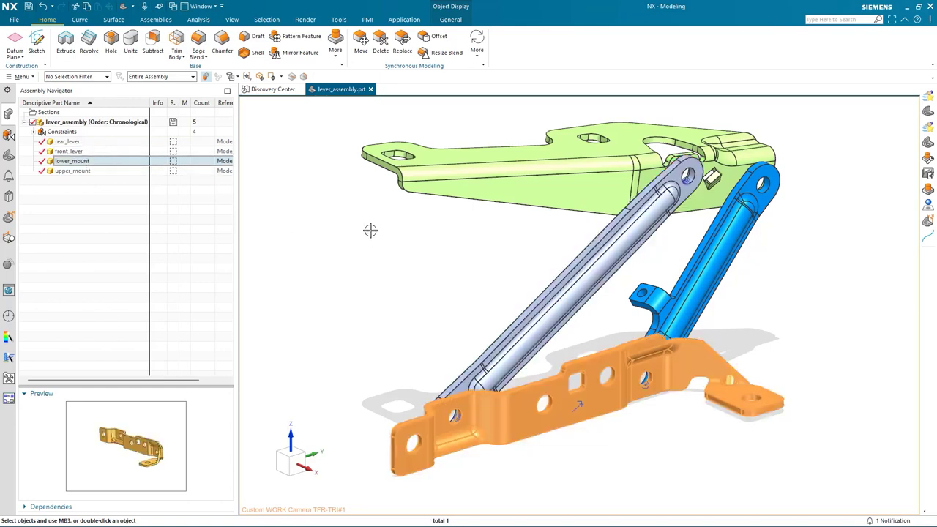
{"action": "left_click", "coordinate": [99, 121]}
{"action": "right_click", "coordinate": [100, 122]}
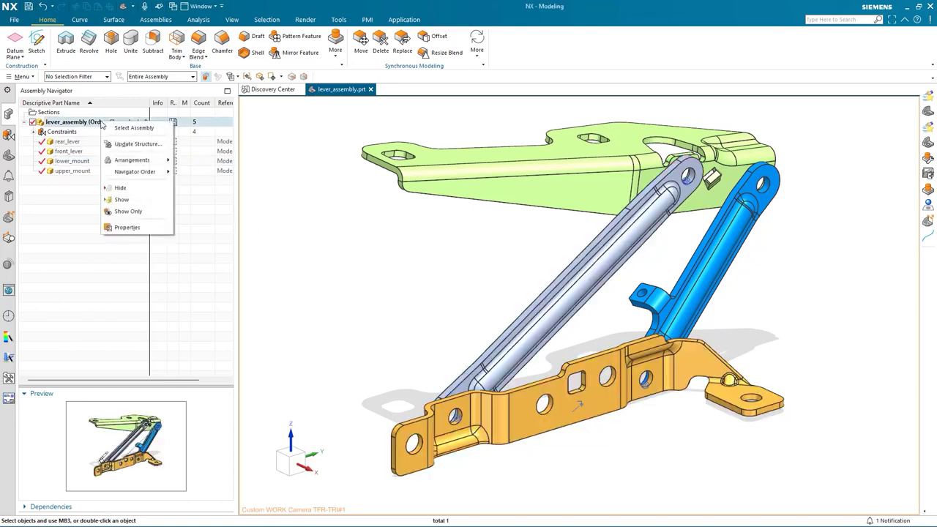
{"action": "left_click", "coordinate": [126, 129]}
{"action": "right_click", "coordinate": [128, 124]}
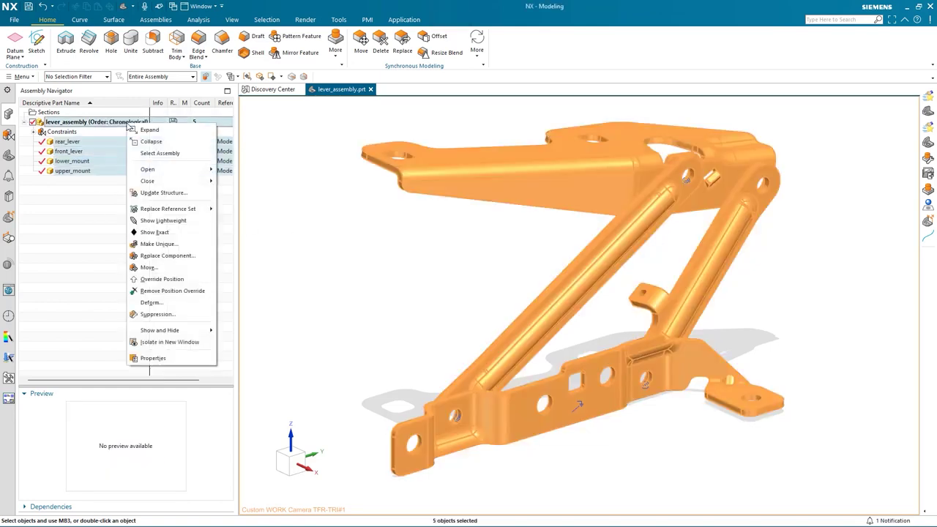
{"action": "mouse_move", "coordinate": [203, 172]}
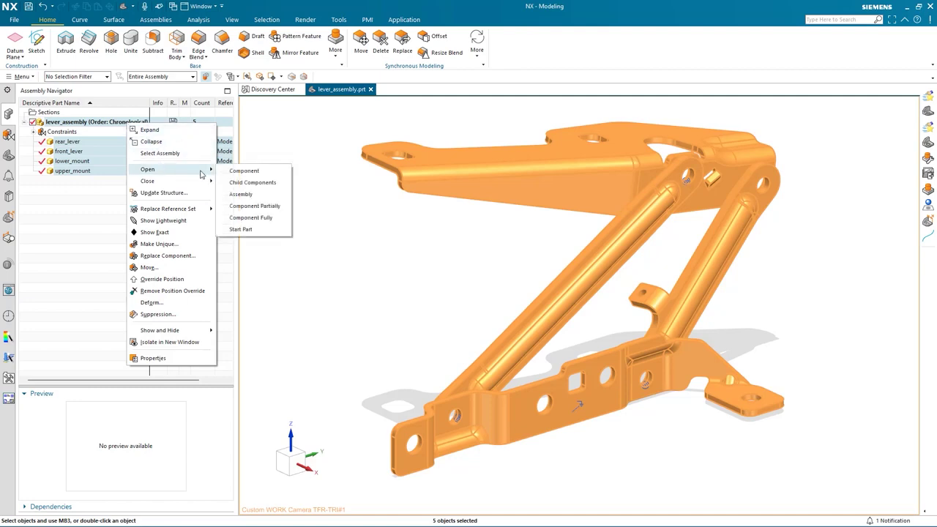
{"action": "left_click", "coordinate": [251, 217]}
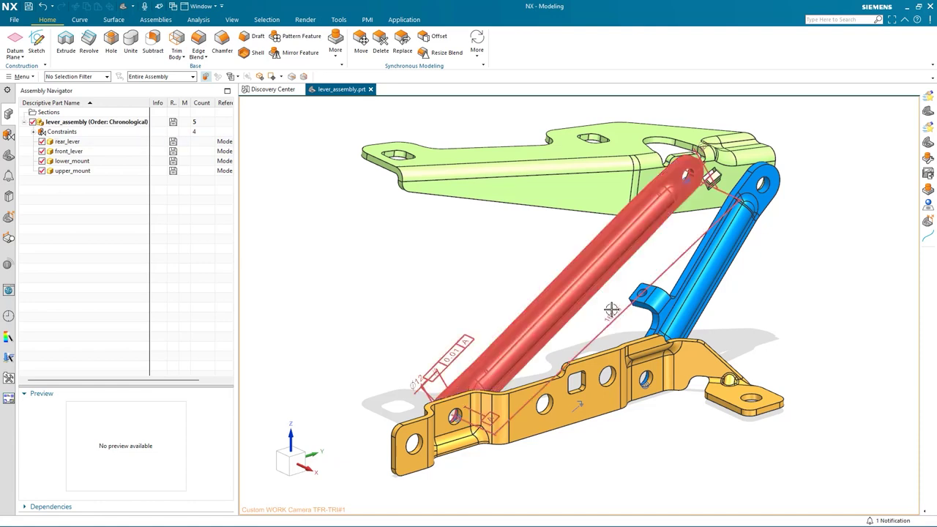
List the assembly's PMI dimensions and annotations in the MBD Navigator and highlight the first linear dimension with its dependencies
{"action": "left_click", "coordinate": [9, 218]}
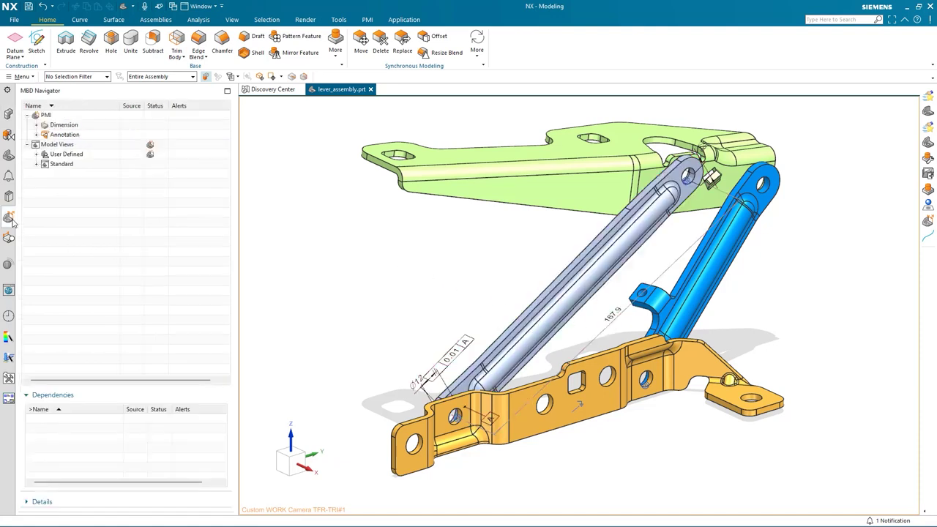
{"action": "left_click", "coordinate": [36, 125]}
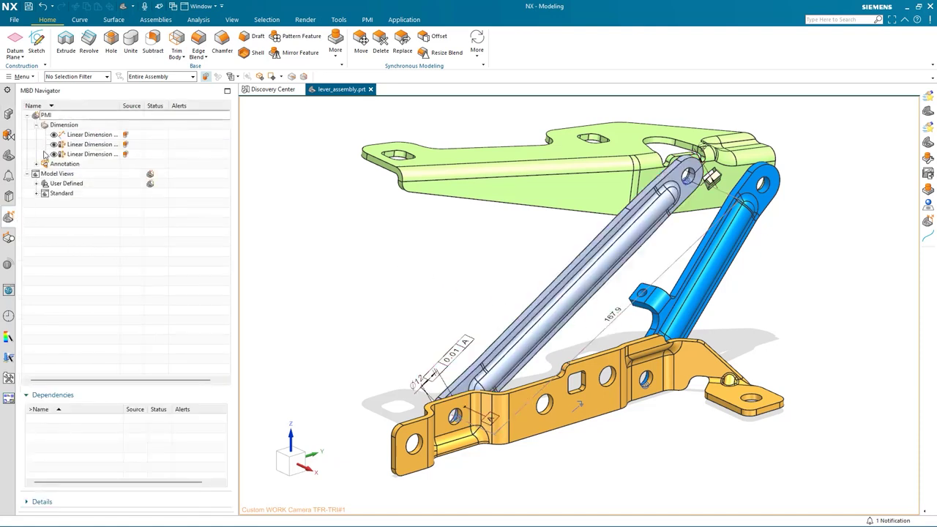
{"action": "left_click", "coordinate": [37, 164]}
{"action": "left_click", "coordinate": [90, 135]}
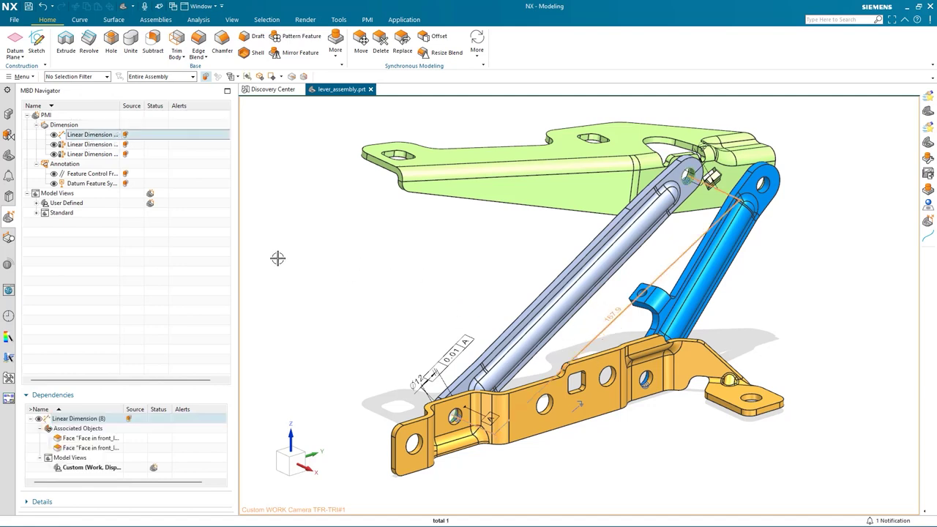
List the user-defined and standard model views, check which contain PMI, and compare the Isometric view with the Custom view
{"action": "left_click", "coordinate": [37, 203]}
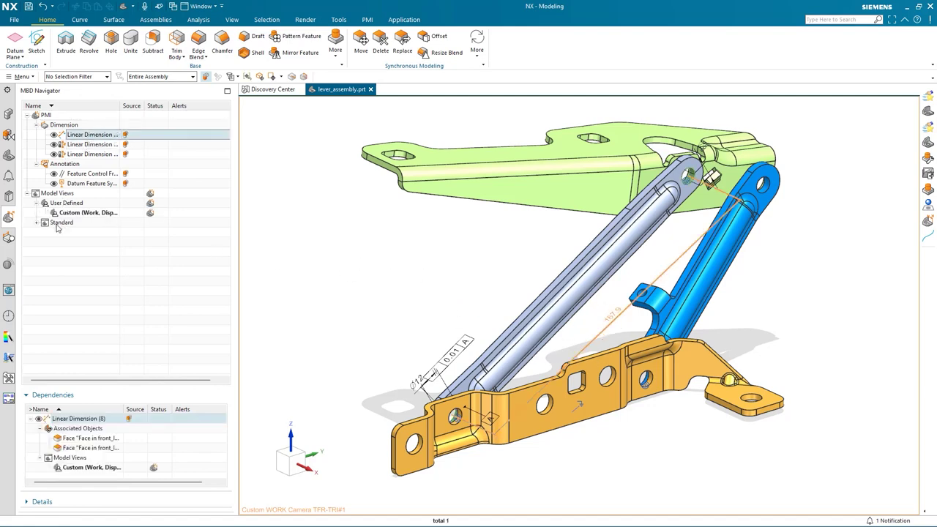
{"action": "left_click", "coordinate": [36, 223]}
{"action": "left_click", "coordinate": [349, 264]}
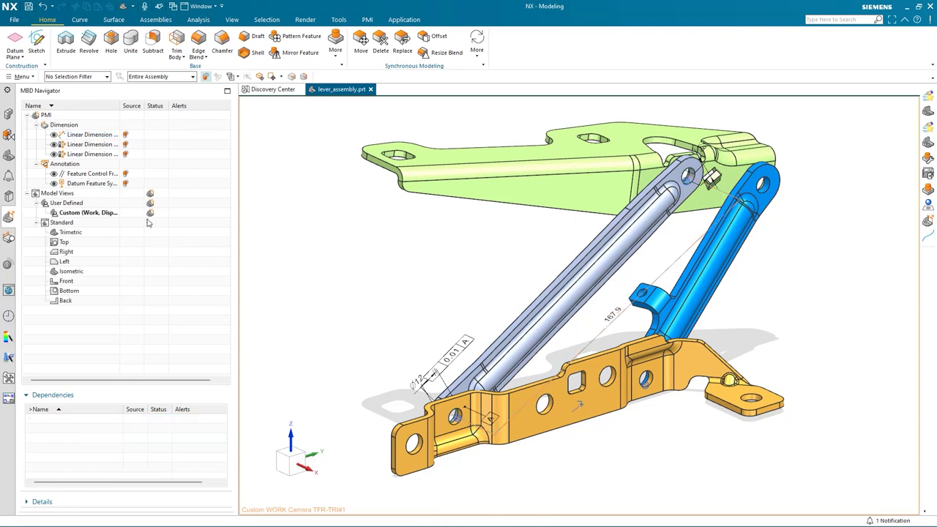
{"action": "mouse_move", "coordinate": [149, 214]}
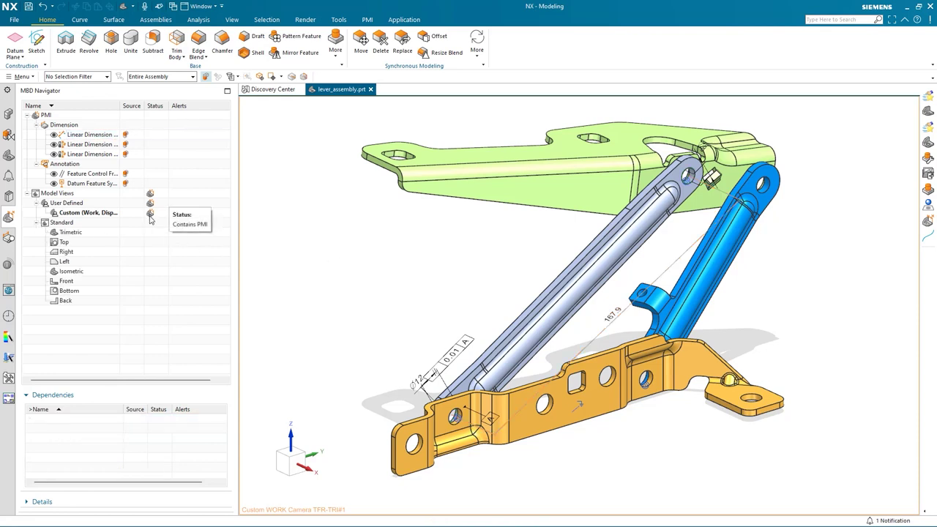
{"action": "double_click", "coordinate": [72, 271]}
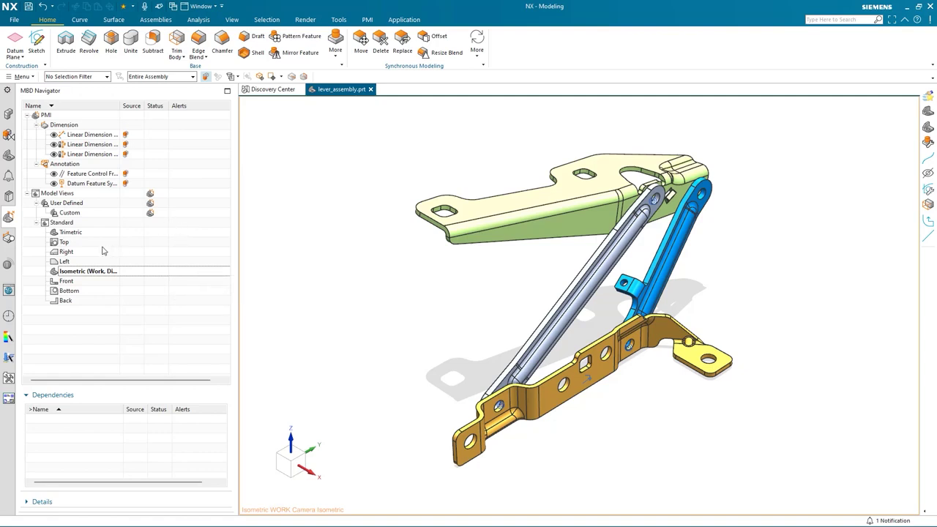
{"action": "double_click", "coordinate": [73, 213]}
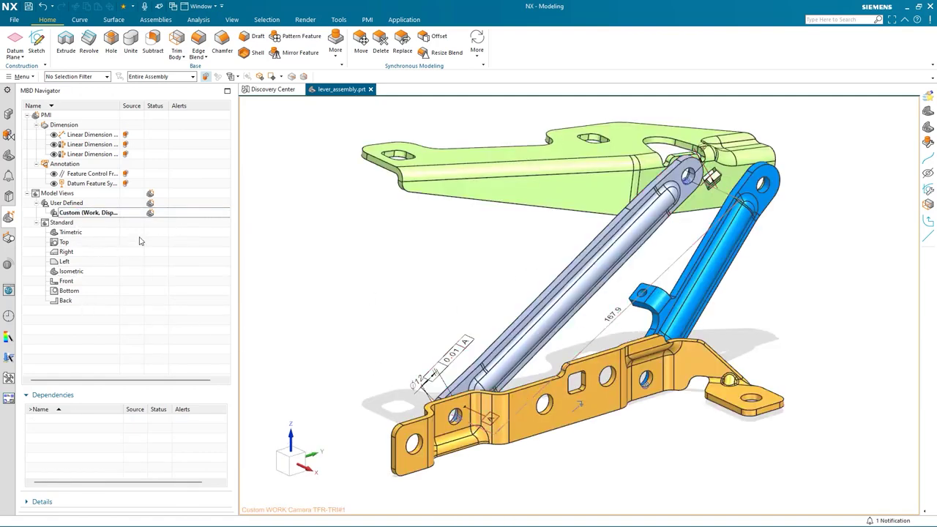
Display the three linear dimensions in the Isometric model view too, accepting conversion to component PMI, and check that view before returning to Custom
{"action": "left_click", "coordinate": [93, 135]}
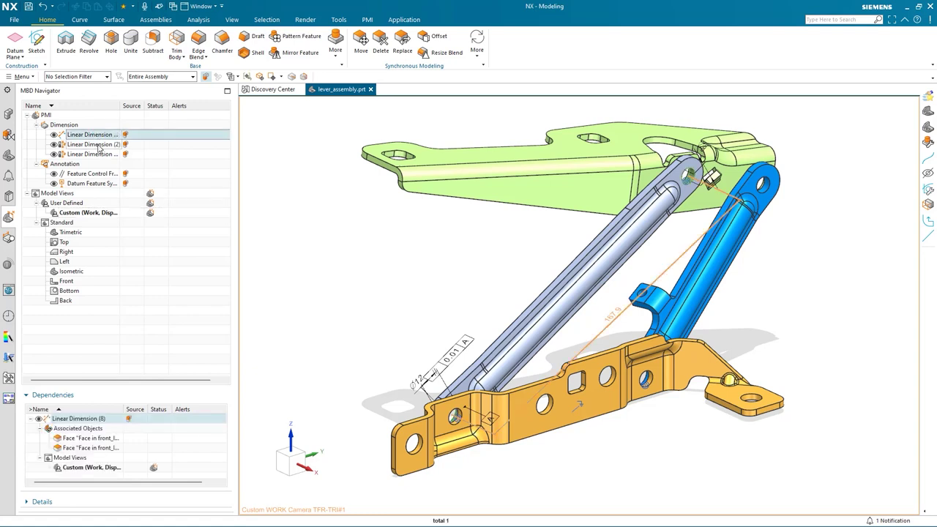
{"action": "left_click", "coordinate": [95, 145], "text": "ctrl"}
{"action": "left_click", "coordinate": [95, 154], "text": "ctrl"}
{"action": "right_click", "coordinate": [99, 156]}
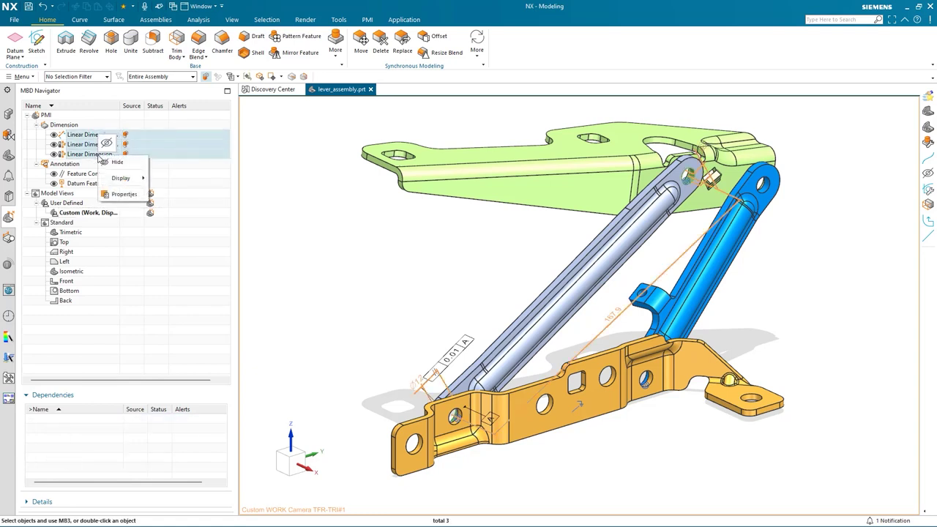
{"action": "mouse_move", "coordinate": [123, 179]}
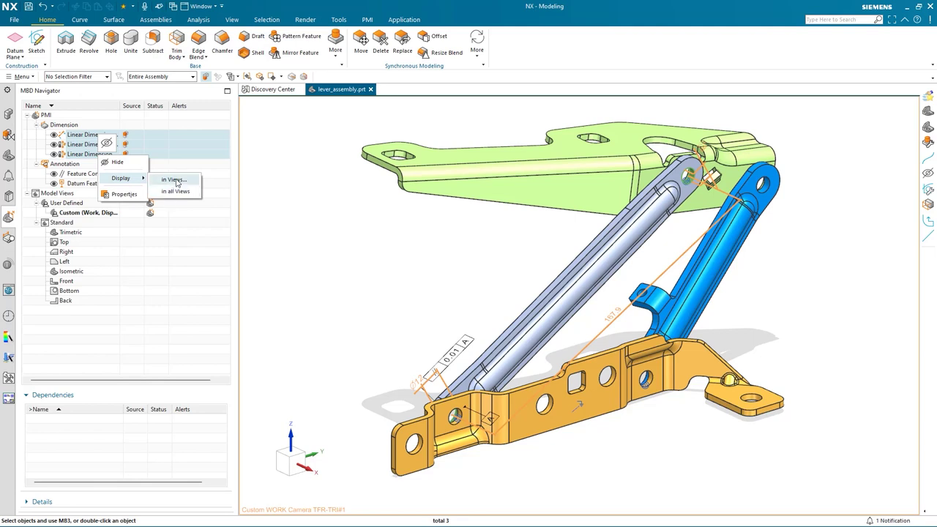
{"action": "left_click", "coordinate": [174, 191]}
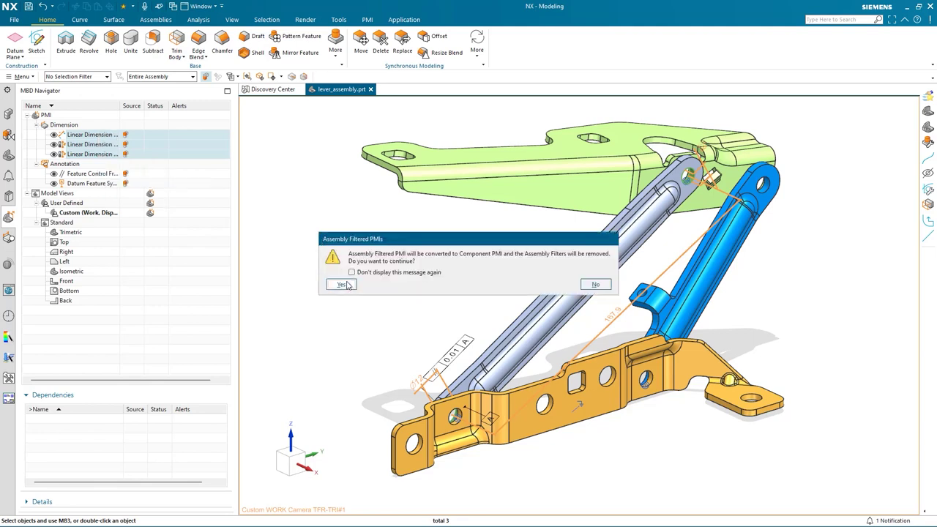
{"action": "left_click", "coordinate": [341, 284]}
{"action": "left_click", "coordinate": [258, 167]}
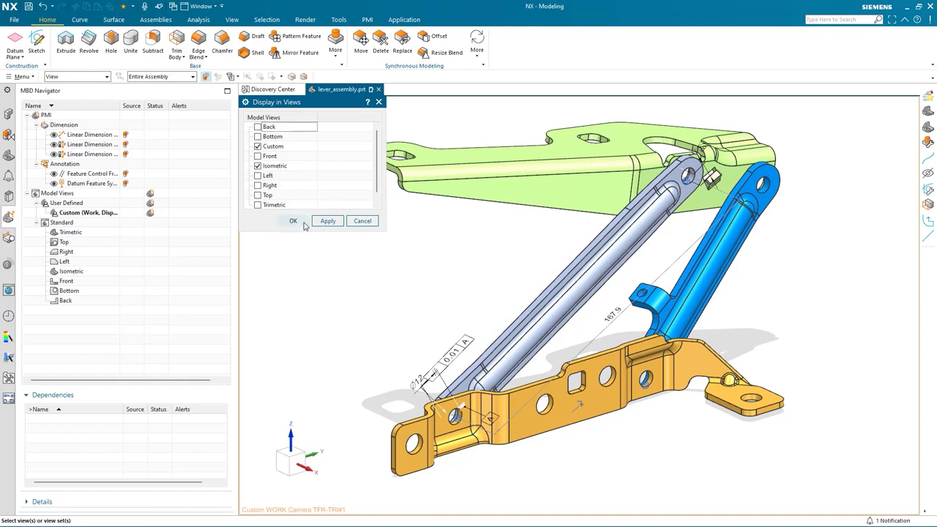
{"action": "left_click", "coordinate": [292, 221]}
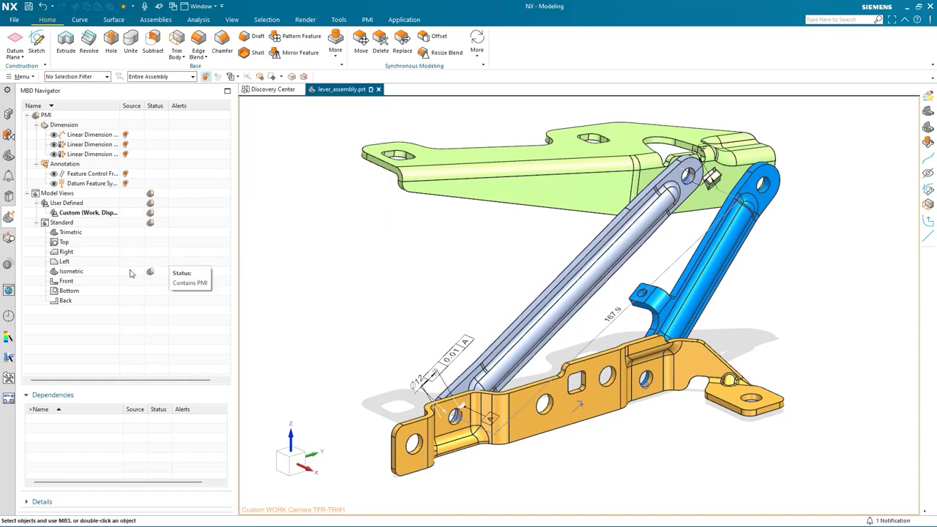
{"action": "double_click", "coordinate": [101, 272]}
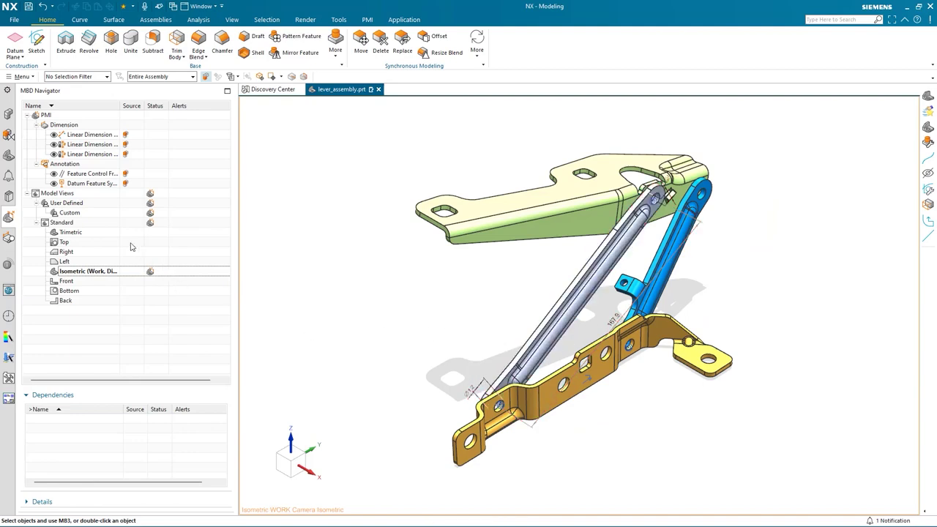
{"action": "double_click", "coordinate": [72, 212]}
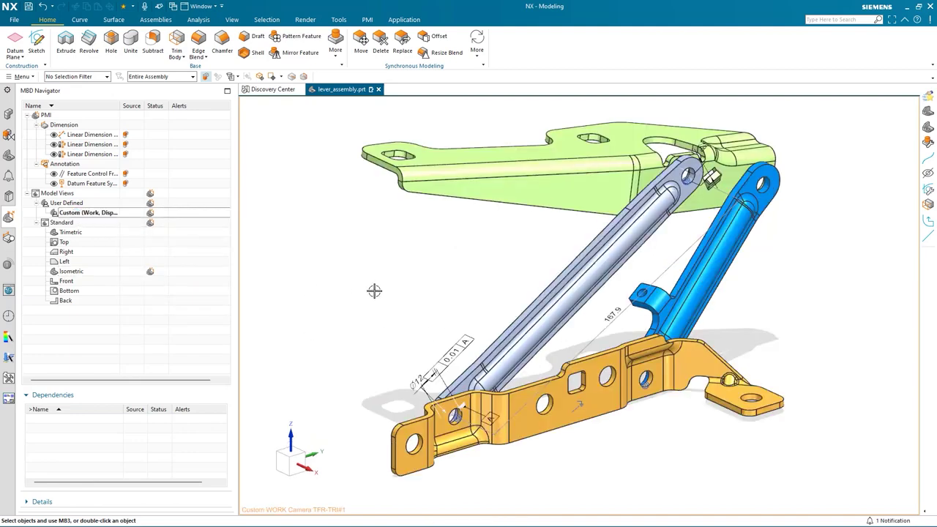
Set up a Rule Based Query for MBD data and open the full library of additional query rules
{"action": "left_click", "coordinate": [9, 238]}
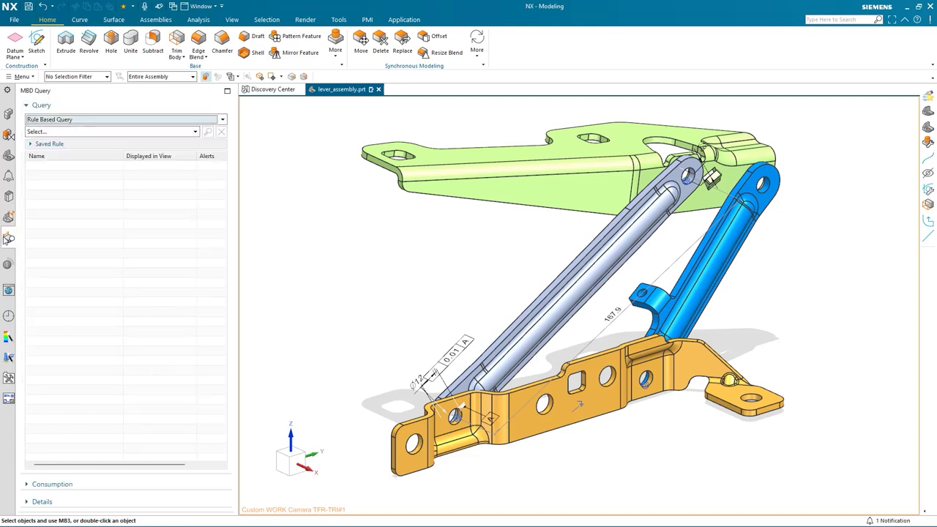
{"action": "left_click", "coordinate": [137, 119]}
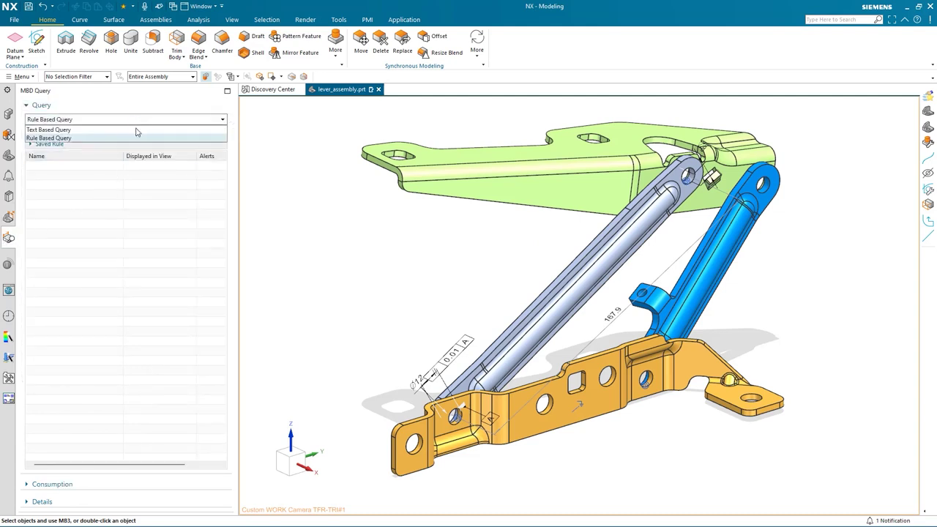
{"action": "left_click", "coordinate": [133, 138]}
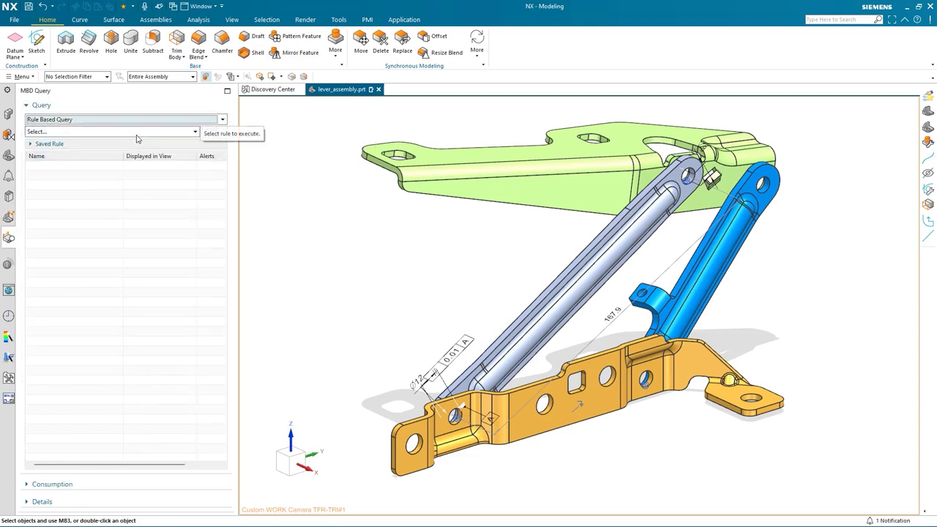
{"action": "left_click", "coordinate": [136, 134]}
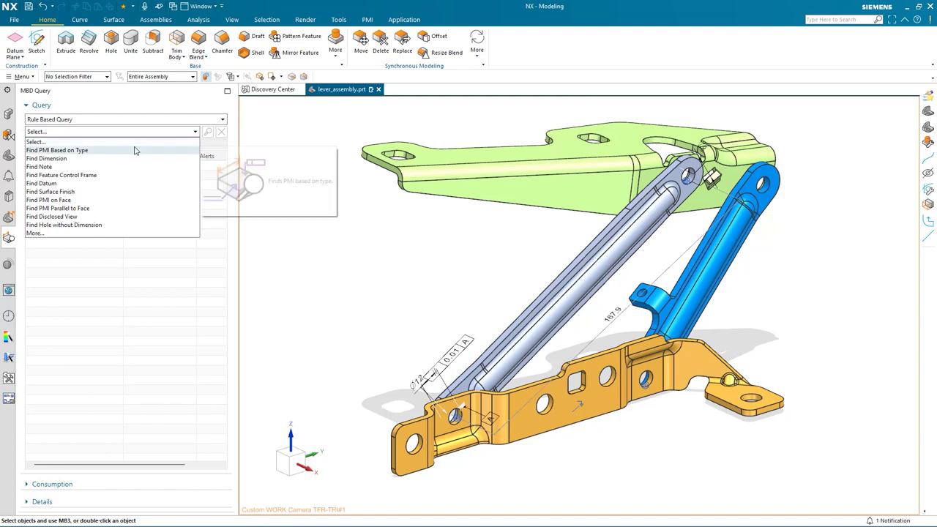
{"action": "left_click", "coordinate": [82, 234]}
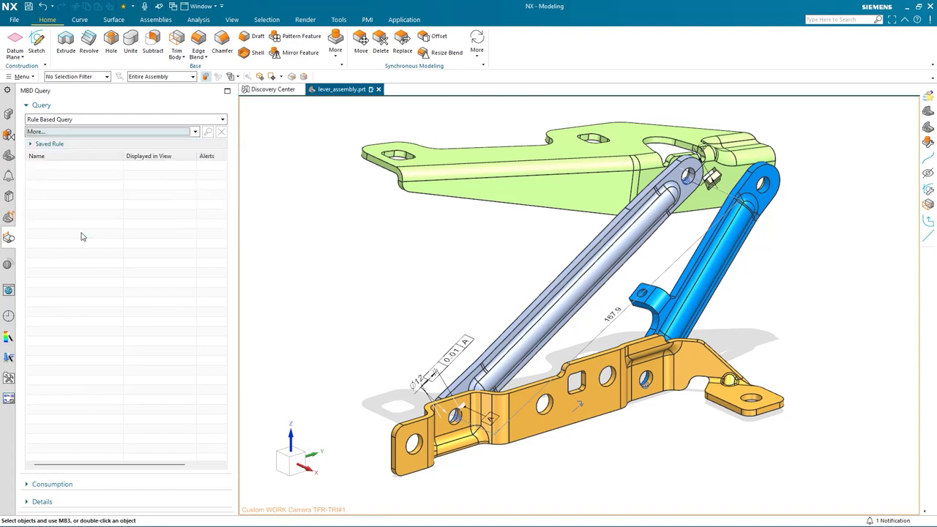
Search the MBD Query Logical Rules for "find pmi based on type" and insert the Find PMI Based on Type rule
{"action": "left_click", "coordinate": [278, 136]}
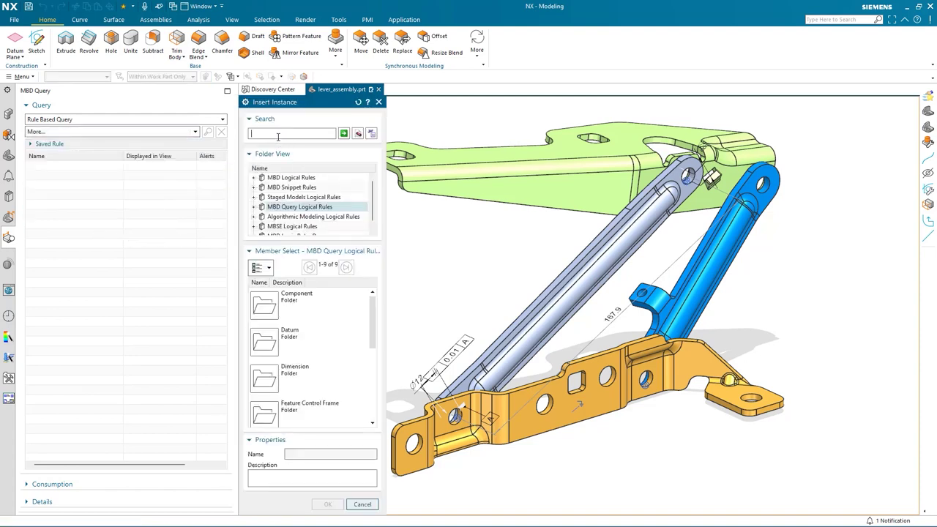
{"action": "type", "text": "find pmi based on type"}
{"action": "left_click", "coordinate": [306, 179]}
{"action": "left_click", "coordinate": [345, 135]}
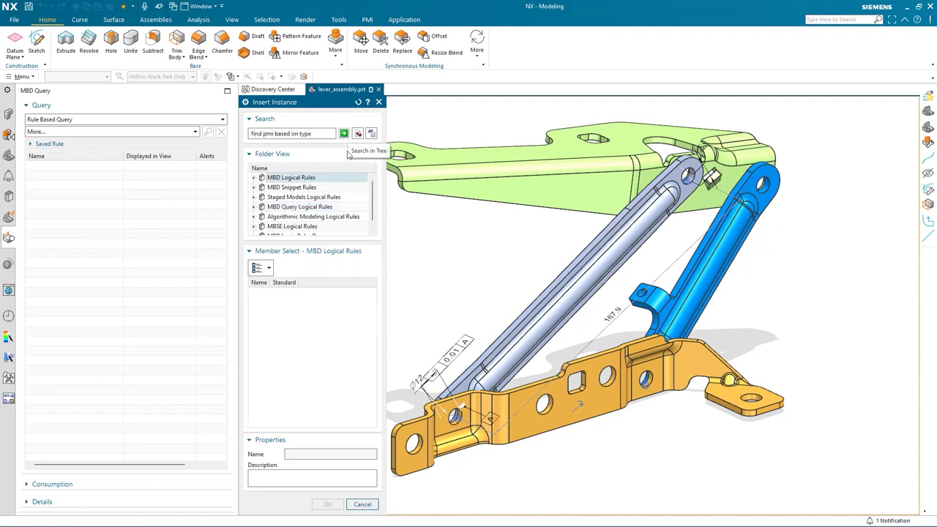
{"action": "left_click", "coordinate": [323, 205]}
{"action": "left_click", "coordinate": [344, 133]}
{"action": "left_click", "coordinate": [308, 300]}
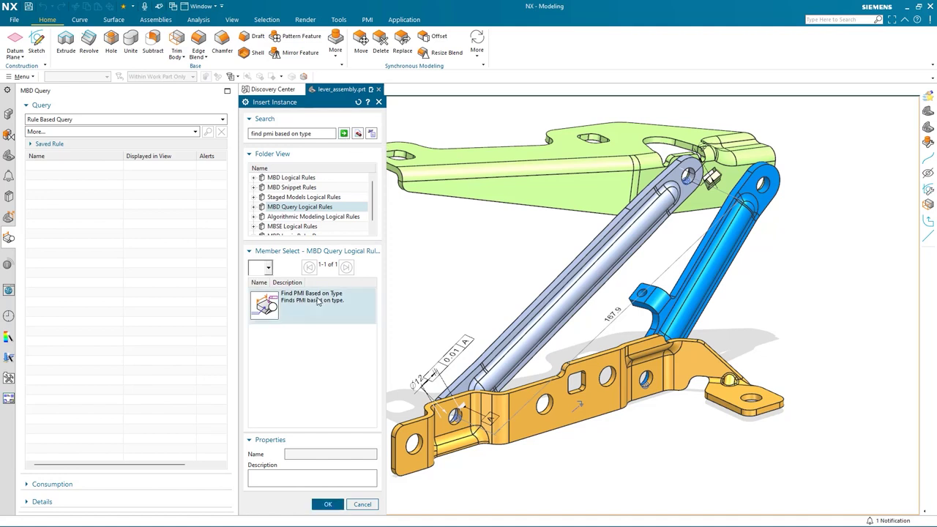
{"action": "left_click", "coordinate": [328, 504]}
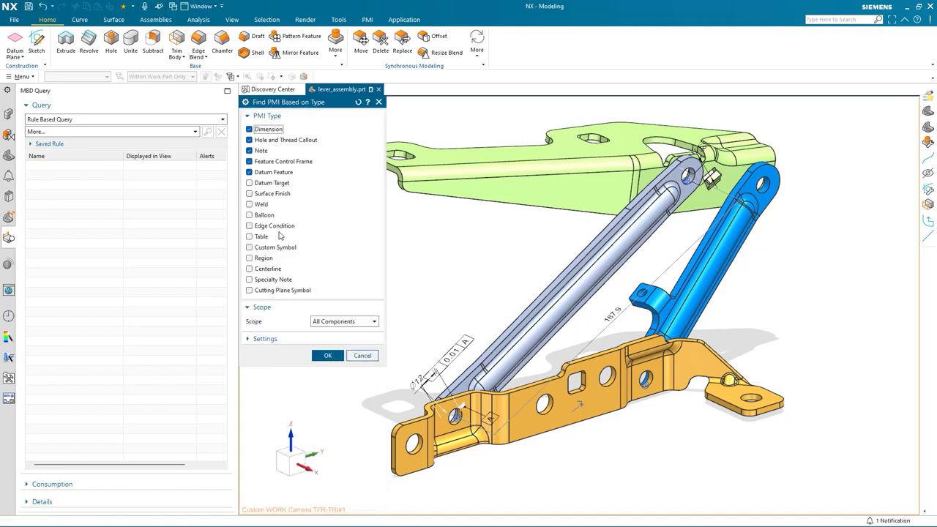
Add Centerline to the PMI types, run the query on all components, and expand the front_lever and rear_lever results
{"action": "left_click", "coordinate": [249, 269]}
{"action": "left_click", "coordinate": [327, 356]}
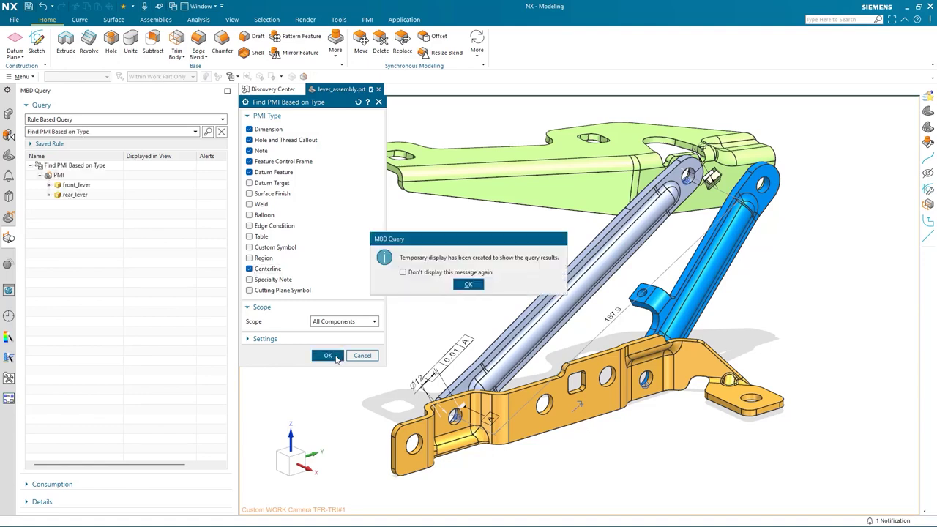
{"action": "left_click", "coordinate": [473, 286]}
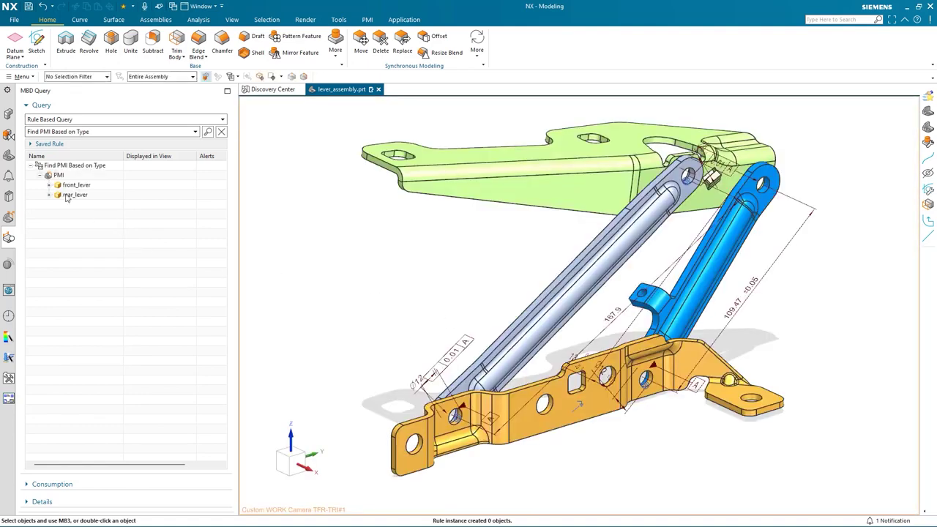
{"action": "left_click", "coordinate": [49, 185]}
{"action": "left_click", "coordinate": [49, 244]}
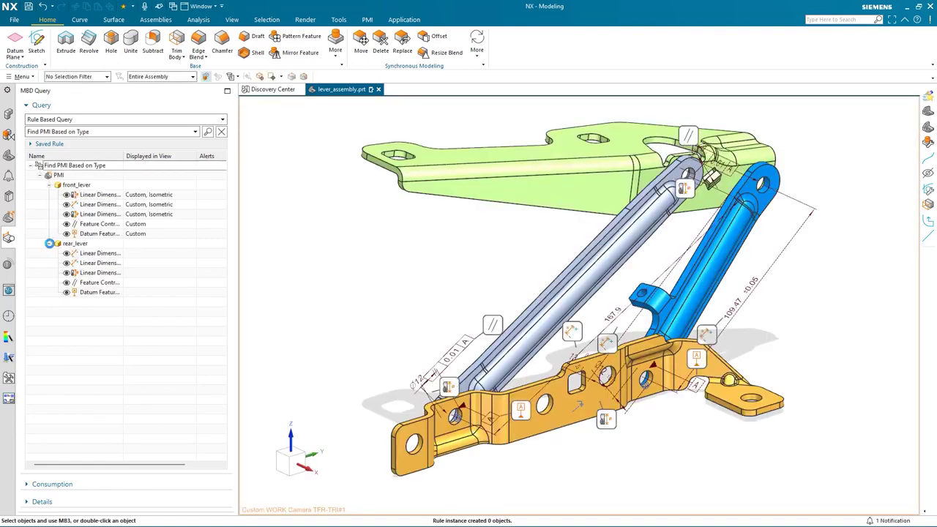
Remove front_lever's three linear dimensions from the Isometric model view, keeping them displayed in Custom
{"action": "left_click", "coordinate": [150, 204]}
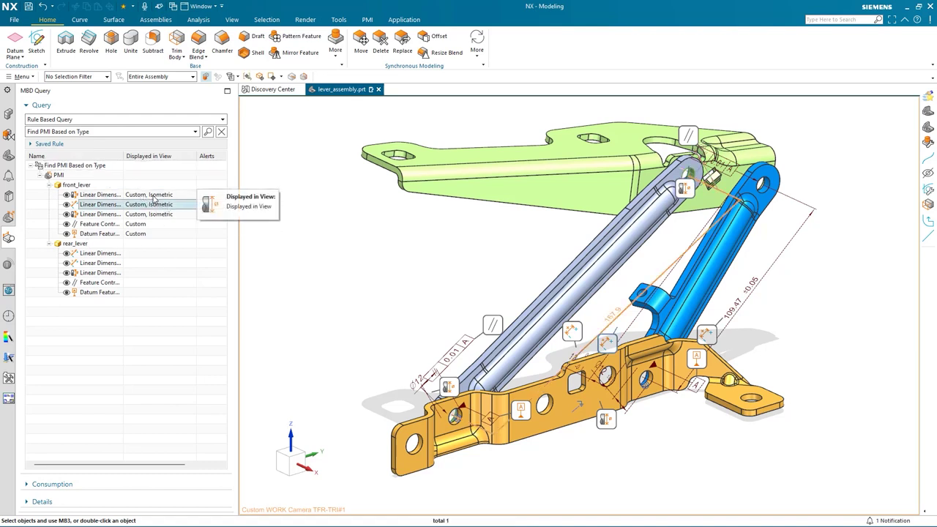
{"action": "left_click", "coordinate": [153, 196], "text": "ctrl"}
{"action": "left_click", "coordinate": [156, 214], "text": "ctrl"}
{"action": "right_click", "coordinate": [157, 213]}
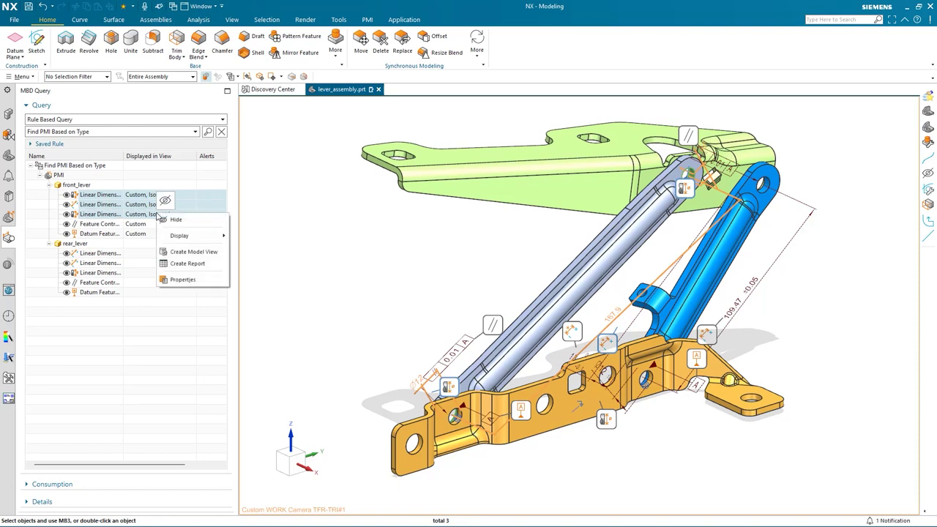
{"action": "mouse_move", "coordinate": [194, 240]}
{"action": "left_click", "coordinate": [254, 237]}
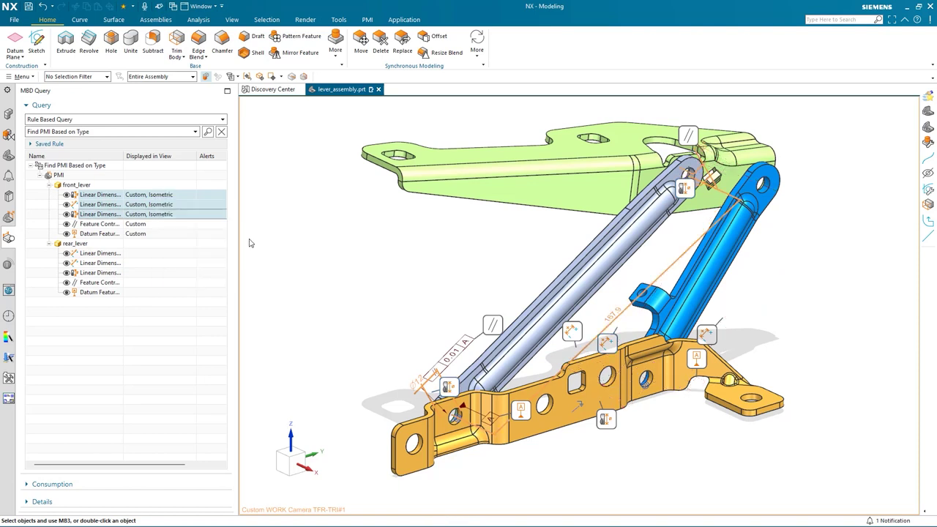
{"action": "left_click", "coordinate": [258, 166]}
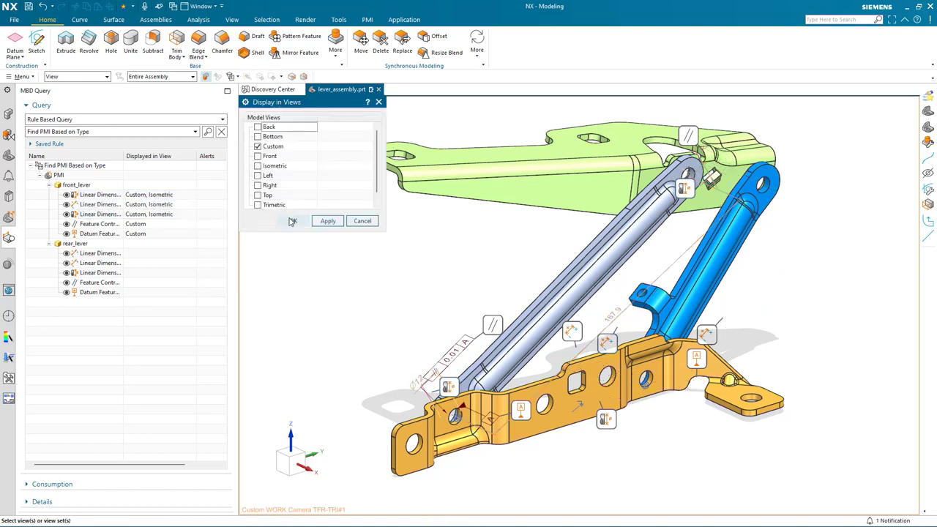
{"action": "left_click", "coordinate": [292, 221]}
Display all of rear_lever's found dimensions, feature control frame and datum feature symbol in the Custom model view
{"action": "left_click_drag", "start_coordinate": [100, 253], "coordinate": [100, 292]}
{"action": "right_click", "coordinate": [117, 278]}
{"action": "left_click", "coordinate": [201, 304]}
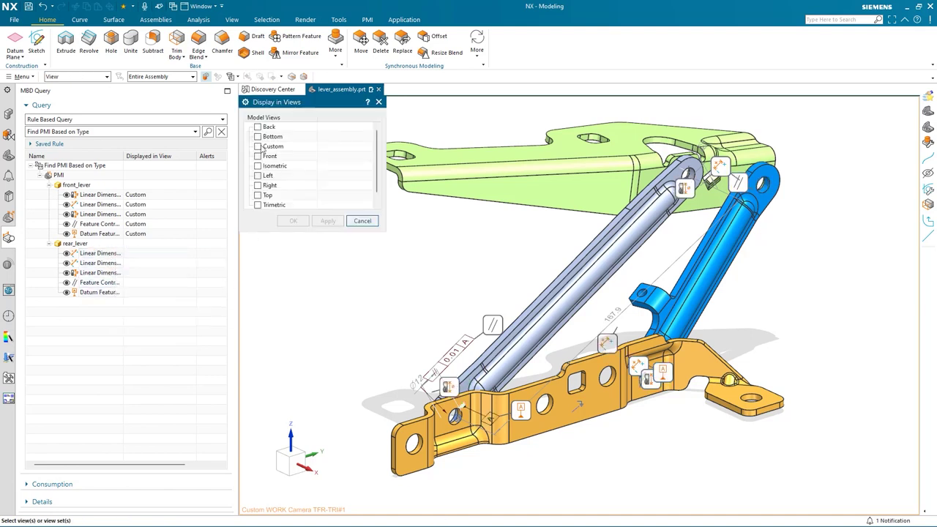
{"action": "left_click", "coordinate": [297, 221]}
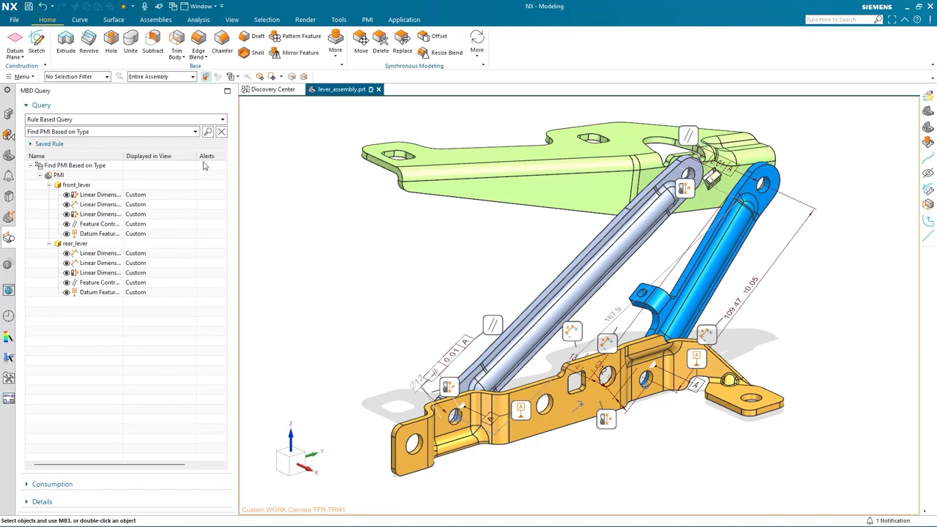
Clear the query results, check the Isometric model view from the MBD Navigator, and return to the Custom view
{"action": "left_click", "coordinate": [221, 131]}
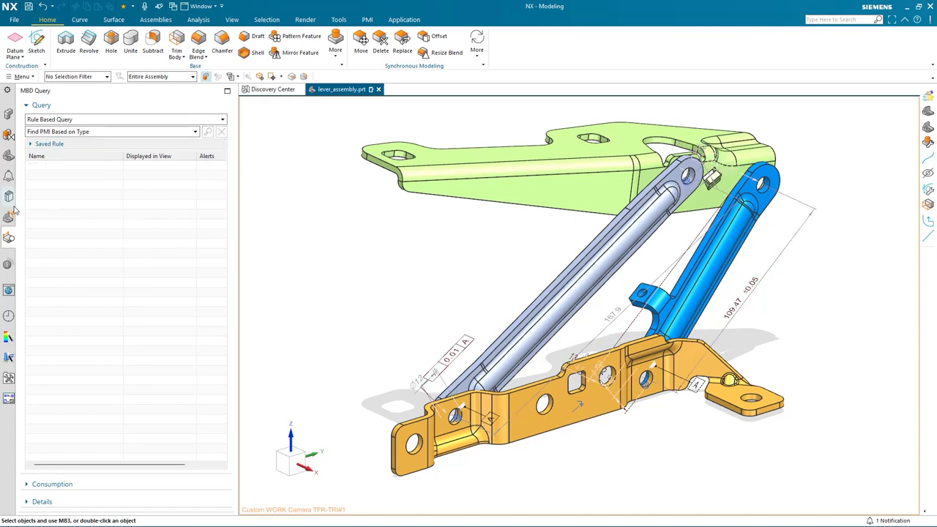
{"action": "left_click", "coordinate": [9, 217]}
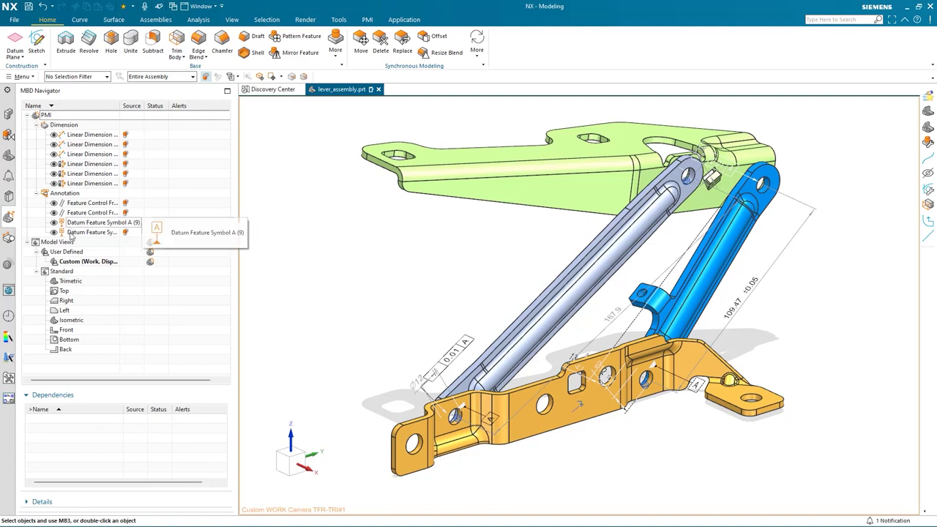
{"action": "mouse_move", "coordinate": [86, 264]}
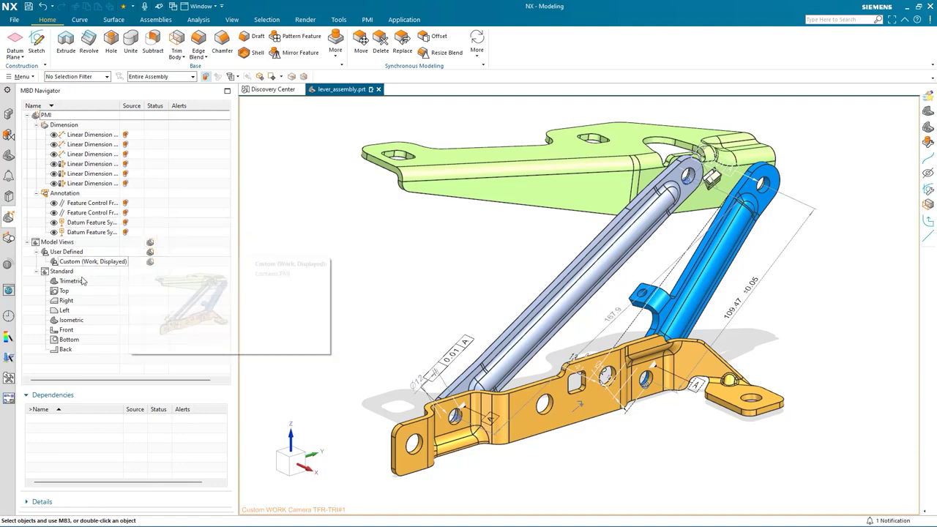
{"action": "double_click", "coordinate": [78, 322]}
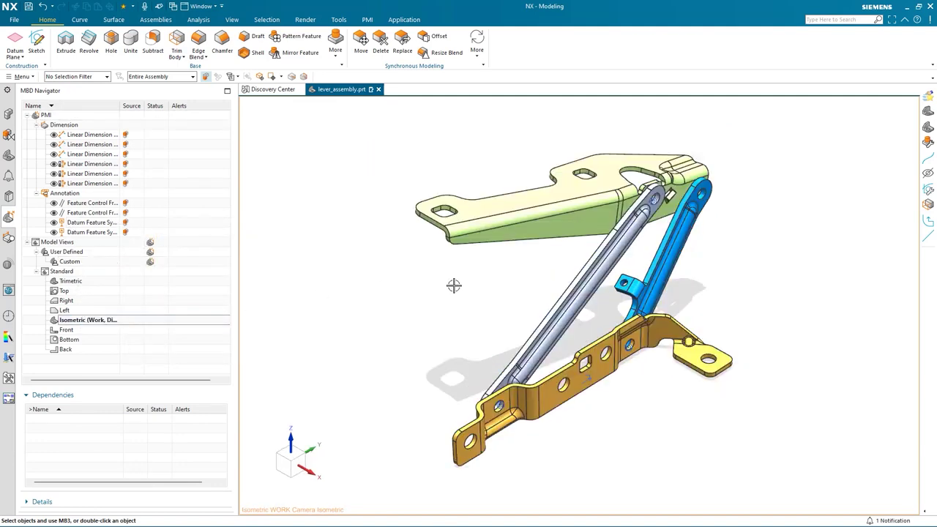
{"action": "double_click", "coordinate": [73, 265]}
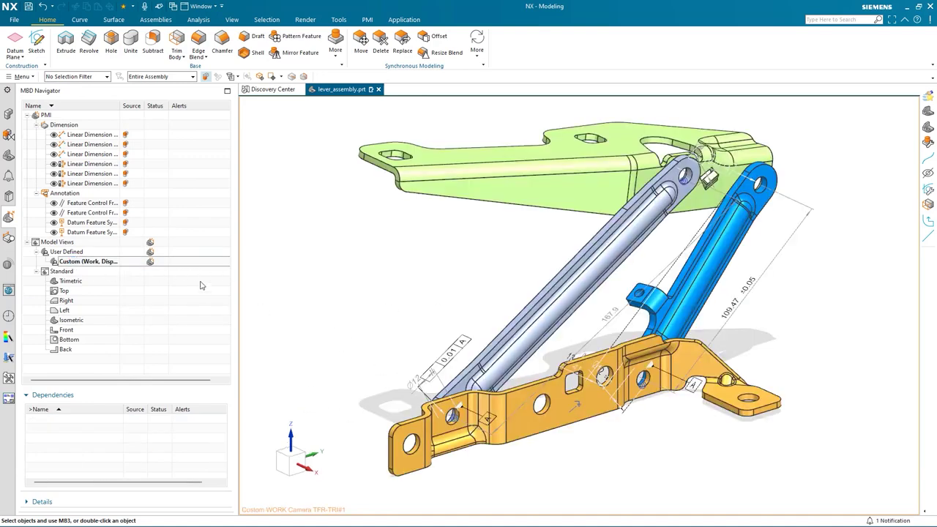
Filter the Custom view's dependencies by name to those beginning with "Linear Dimension"
{"action": "left_click", "coordinate": [109, 264]}
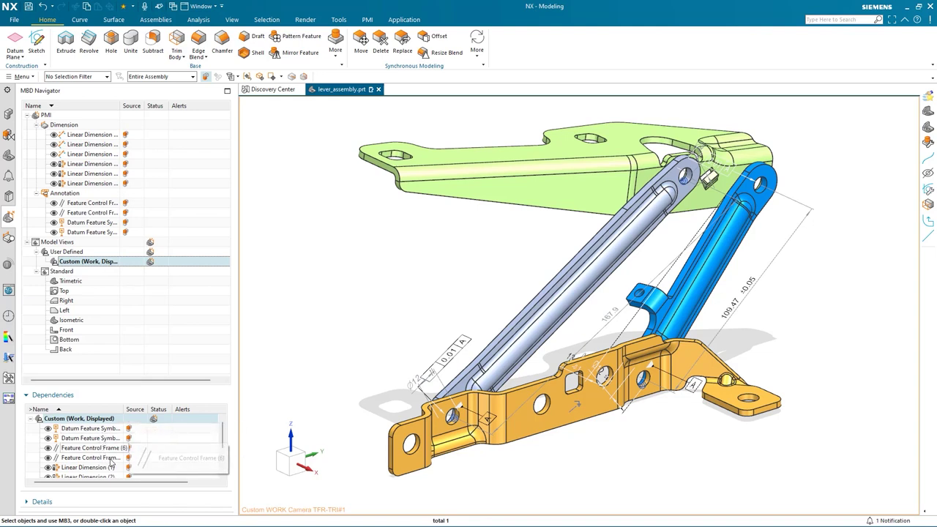
{"action": "right_click", "coordinate": [107, 410]}
{"action": "left_click", "coordinate": [126, 415]}
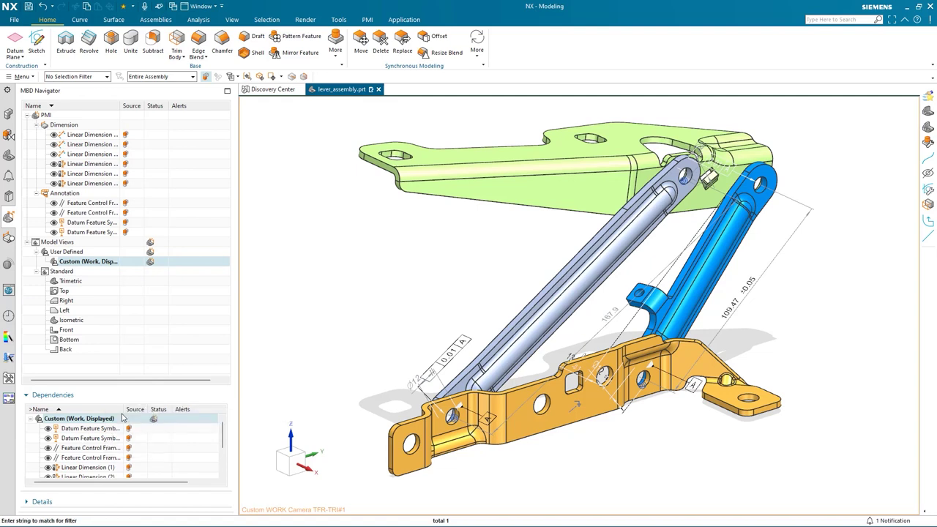
{"action": "left_click", "coordinate": [311, 129]}
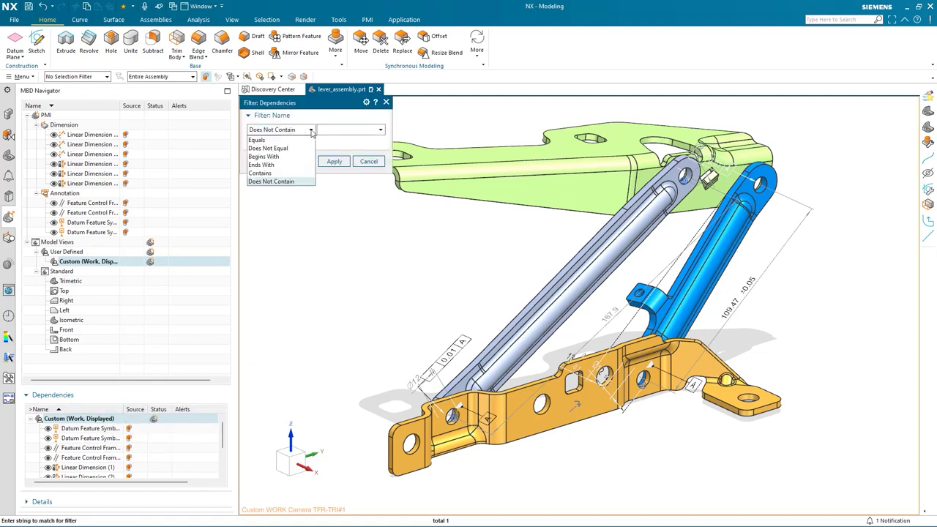
{"action": "left_click", "coordinate": [263, 156]}
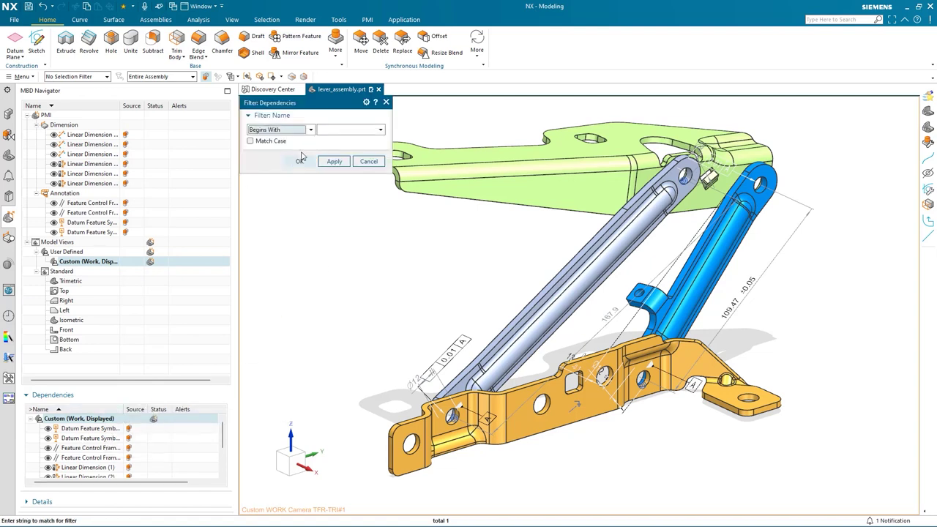
{"action": "left_click", "coordinate": [380, 130]}
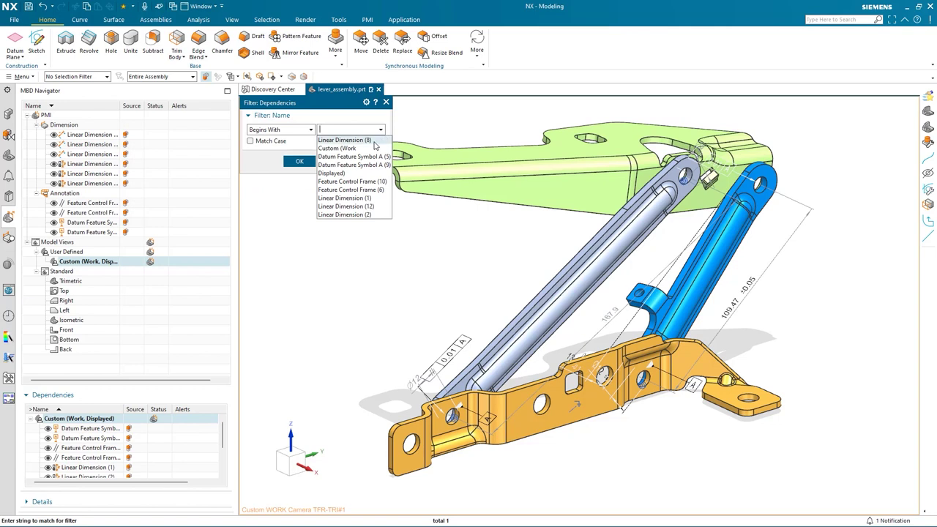
{"action": "left_click", "coordinate": [375, 142]}
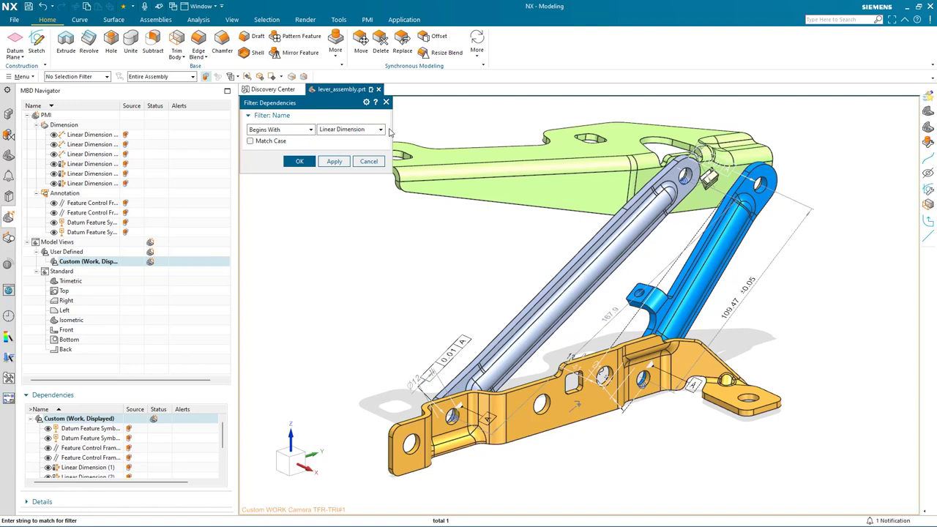
{"action": "left_click", "coordinate": [299, 162]}
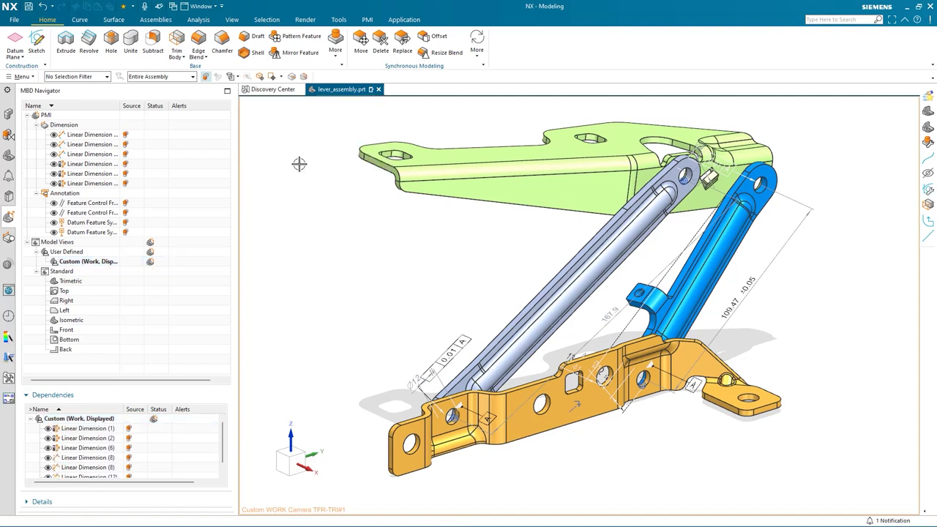
Review the filtered dependencies and highlight Linear Dimension (1) with its related geometry in the model
{"action": "scroll", "coordinate": [95, 468], "scroll_direction": "down", "scroll_amount": 1}
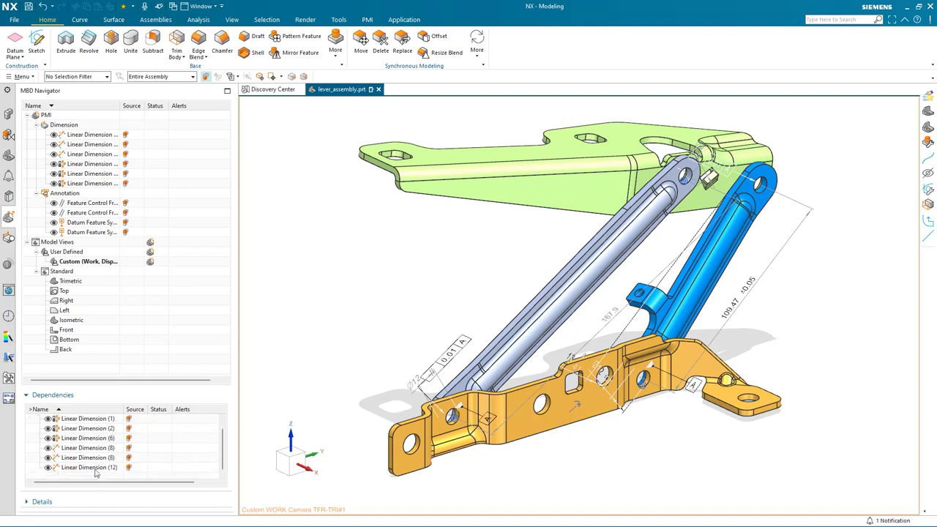
{"action": "scroll", "coordinate": [95, 461], "scroll_direction": "up", "scroll_amount": 1}
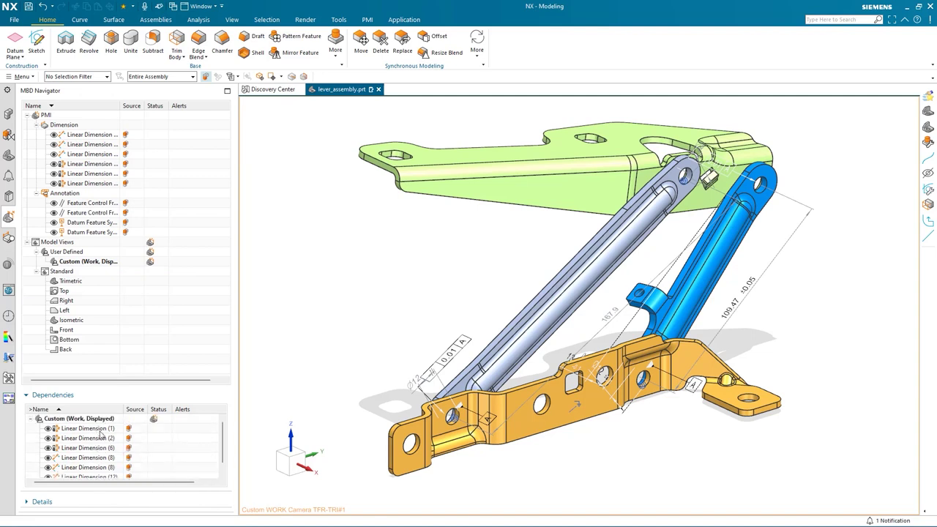
{"action": "left_click", "coordinate": [101, 429]}
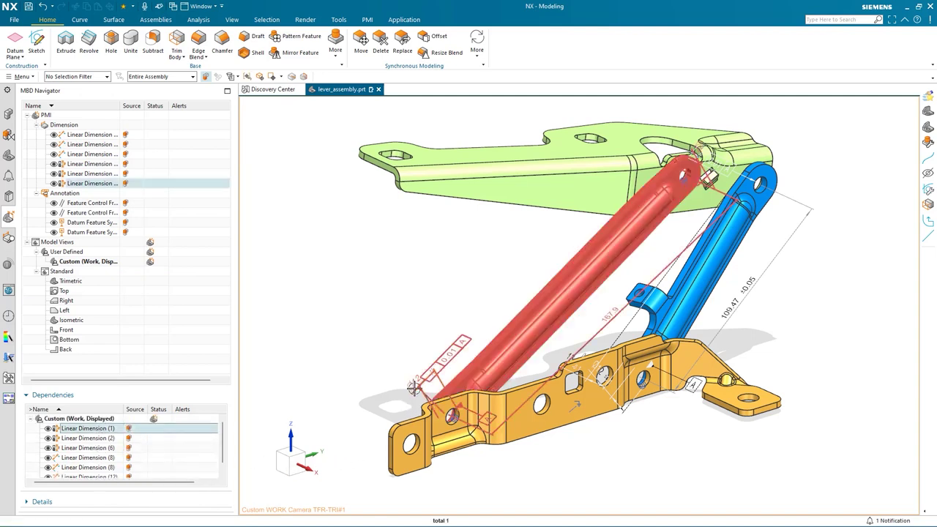